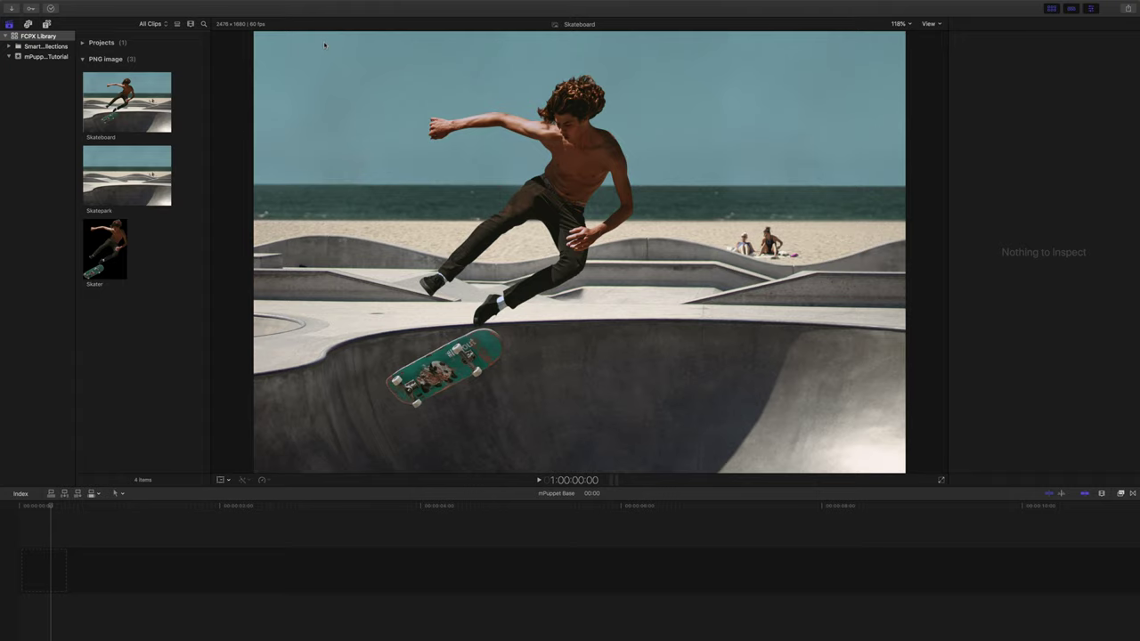
Add the mPuppet generator to the beginning of the empty timeline.
left_click(46, 23)
left_click(40, 111)
left_click_drag(101, 65, 77, 573)
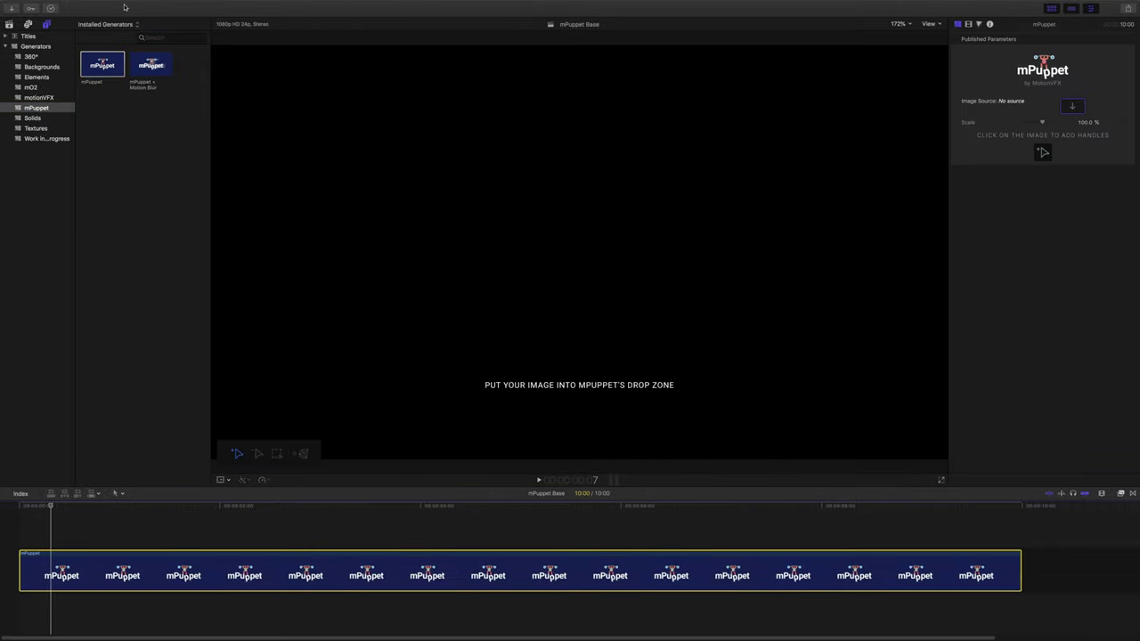
Set the Skateboard image as the mPuppet clip's image source and scale it to about 81%.
left_click(10, 25)
left_click(89, 571)
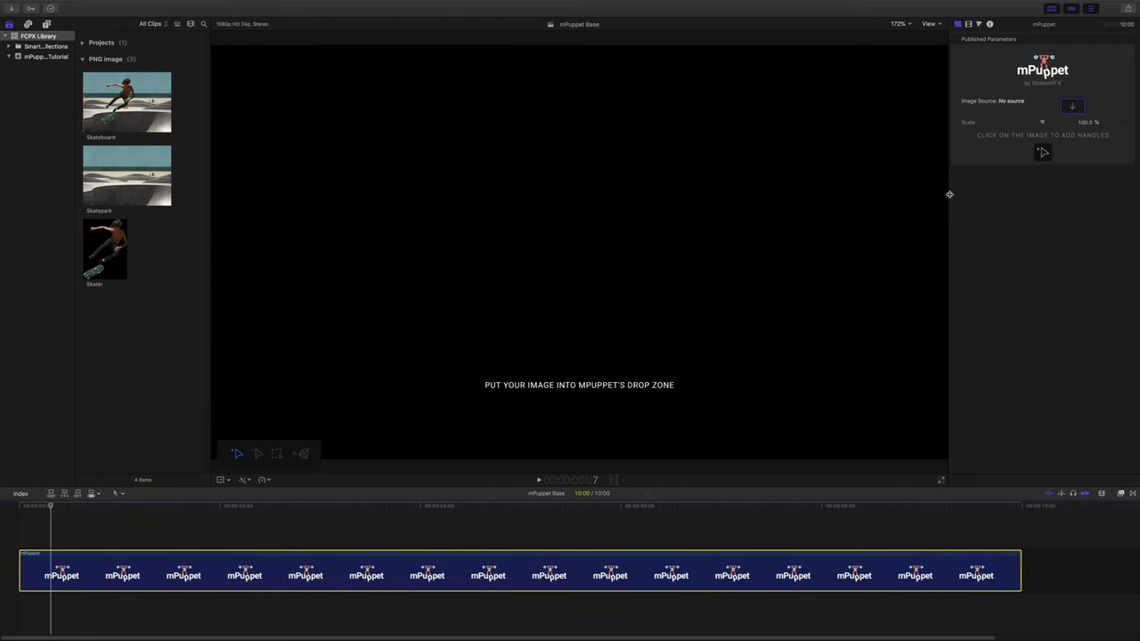
left_click(1073, 106)
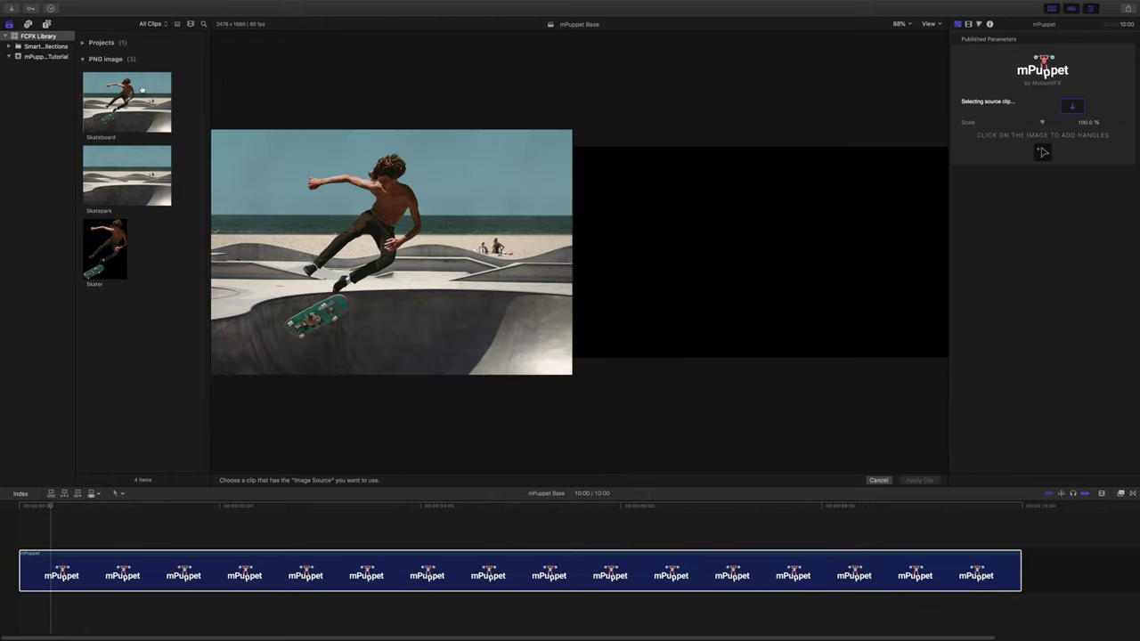
left_click(120, 96)
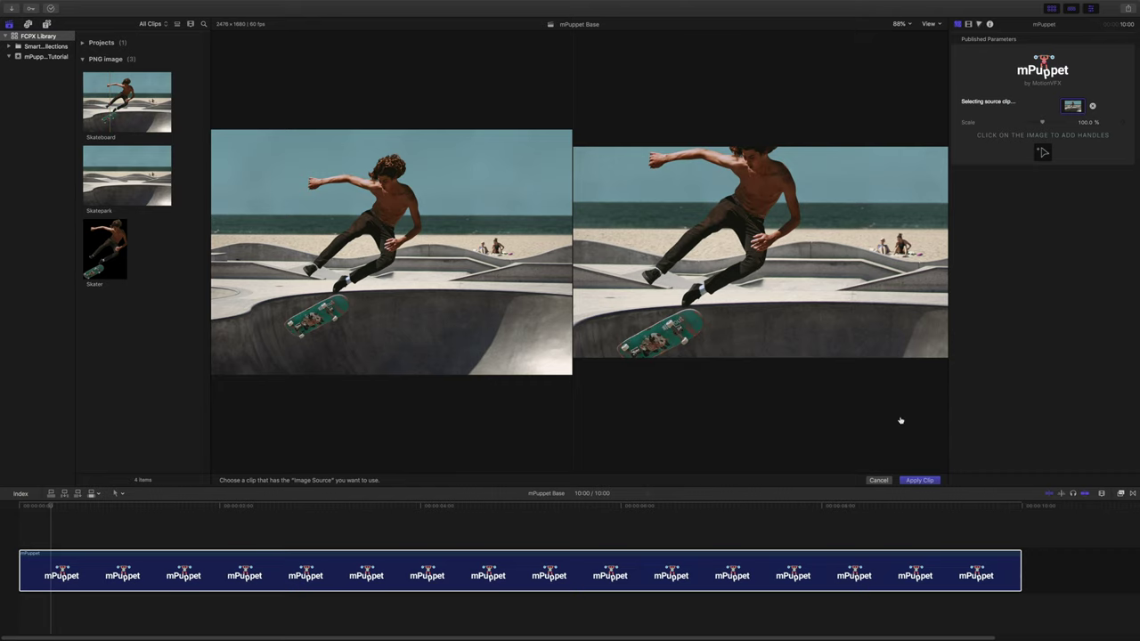
left_click(918, 482)
left_click_drag(1044, 119, 1039, 124)
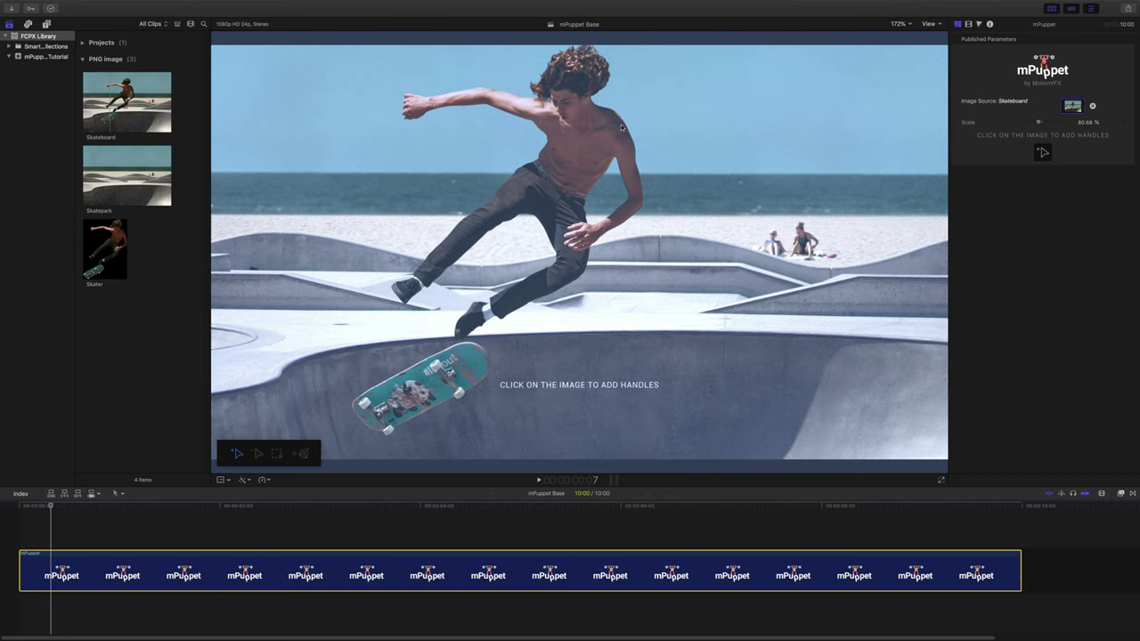
Add eight puppet handles to the skater's shoulders, outstretched hand, bent elbow, knees and feet.
left_click(617, 128)
left_click(547, 111)
left_click(422, 101)
left_click(489, 222)
left_click(416, 287)
left_click(477, 319)
left_click(569, 270)
left_click(638, 201)
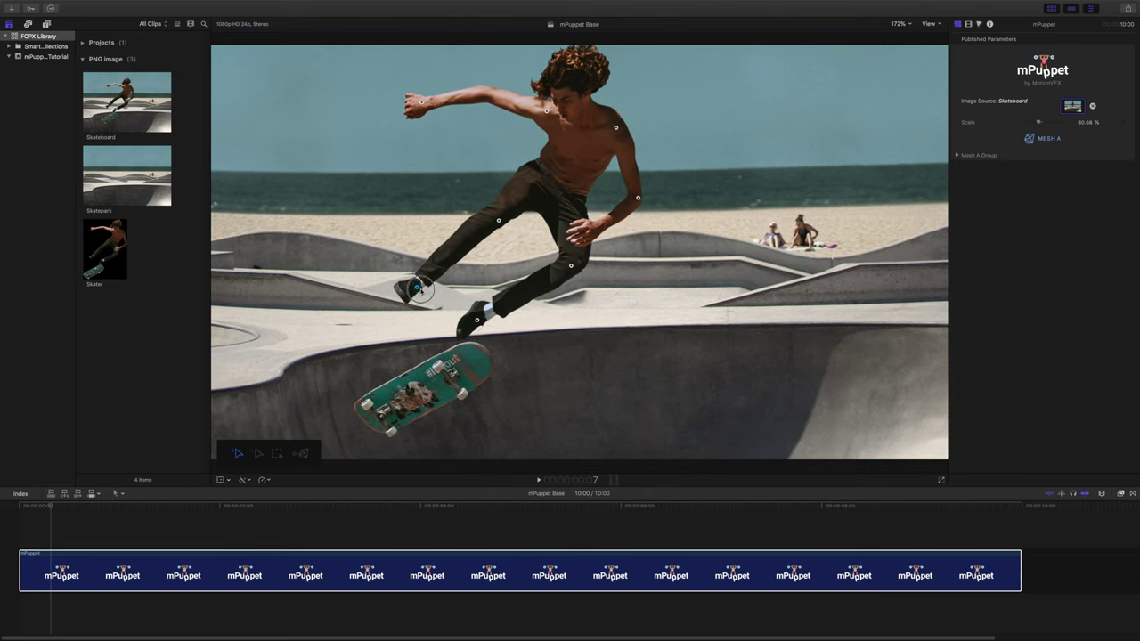
Test the warp by moving the rear foot and outstretched hand handles, and delete the mPuppet clip from the timeline.
left_click_drag(416, 287, 451, 300)
left_click_drag(421, 103, 429, 146)
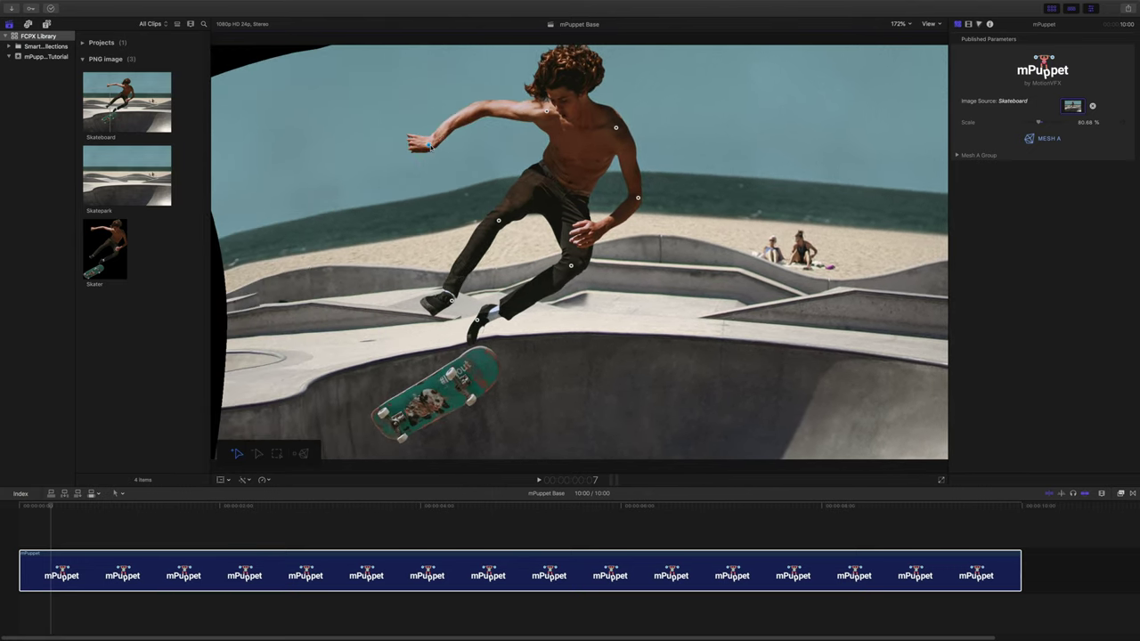
left_click(90, 559)
key("Delete")
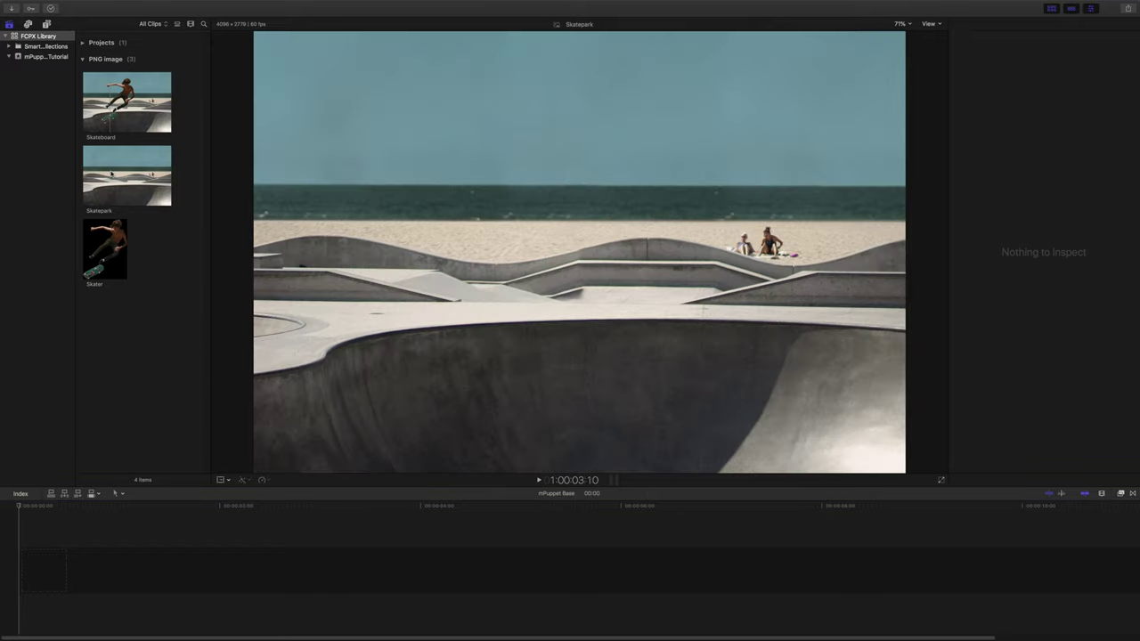
Place the Skatepark image at the start of the timeline, scaled to 124% with its Y position at -71 px.
left_click(116, 171)
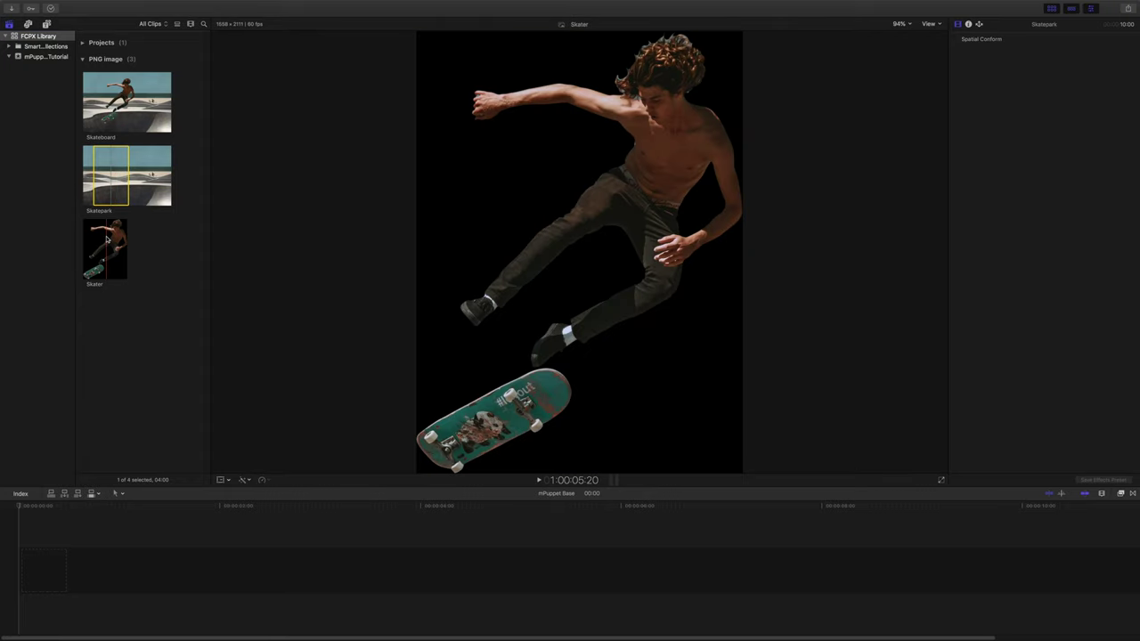
left_click(105, 236)
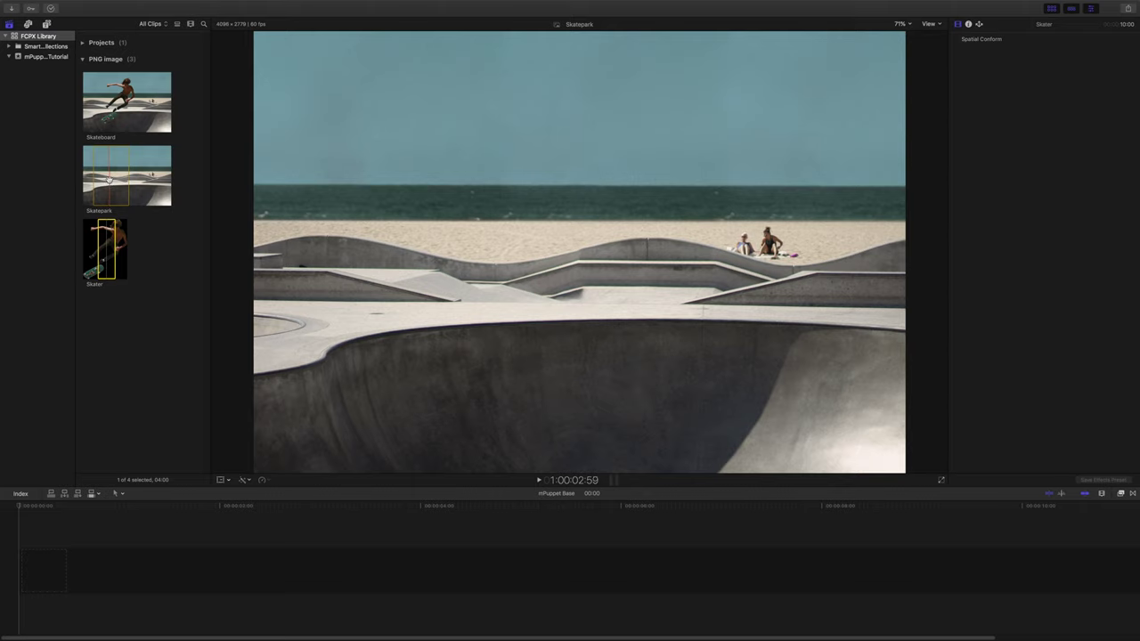
left_click(110, 177)
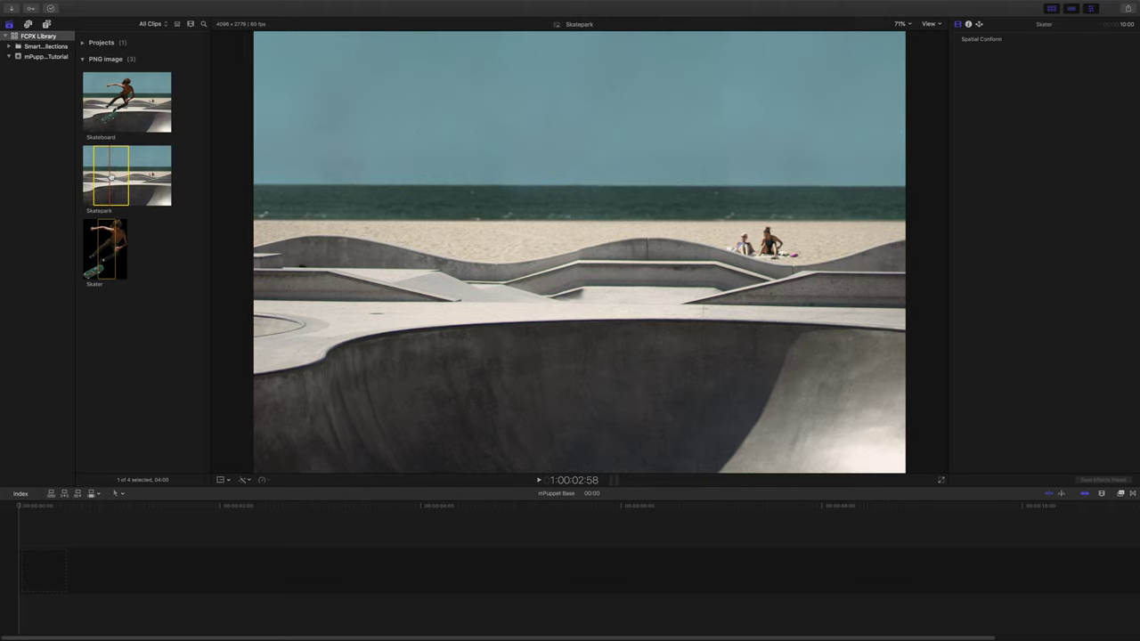
left_click_drag(110, 176, 26, 558)
left_click_drag(1015, 106, 1020, 106)
left_click_drag(1091, 84, 1090, 87)
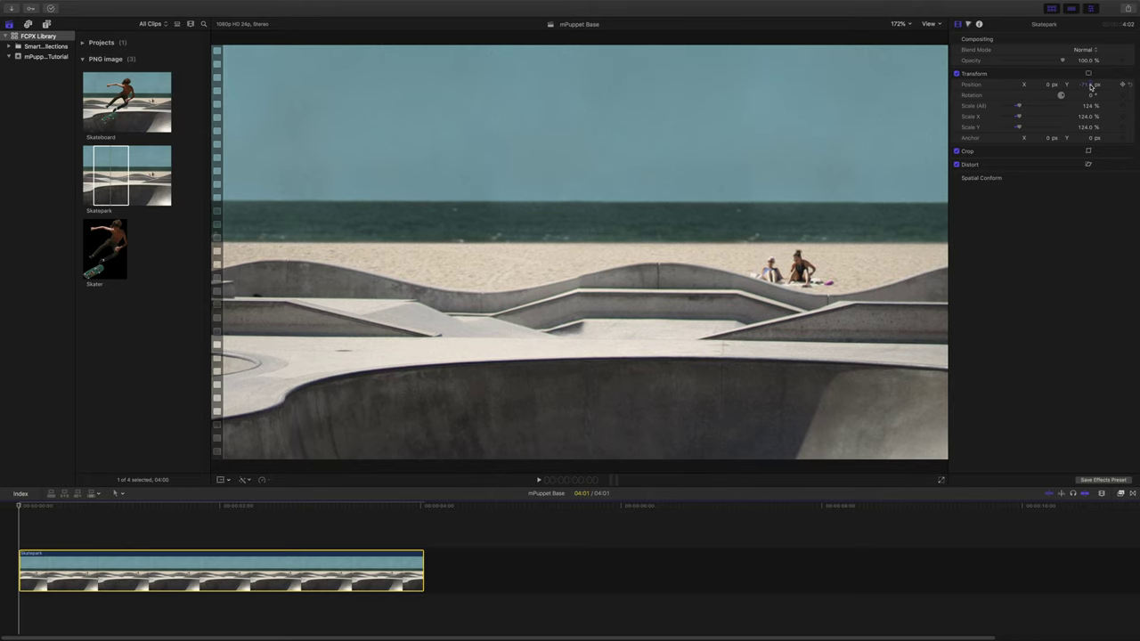
Add the mPuppet generator above the Skatepark clip and trim its end to match that clip's length.
left_click(47, 23)
left_click_drag(102, 65, 18, 526)
left_click_drag(1013, 533, 424, 526)
key("shift+z")
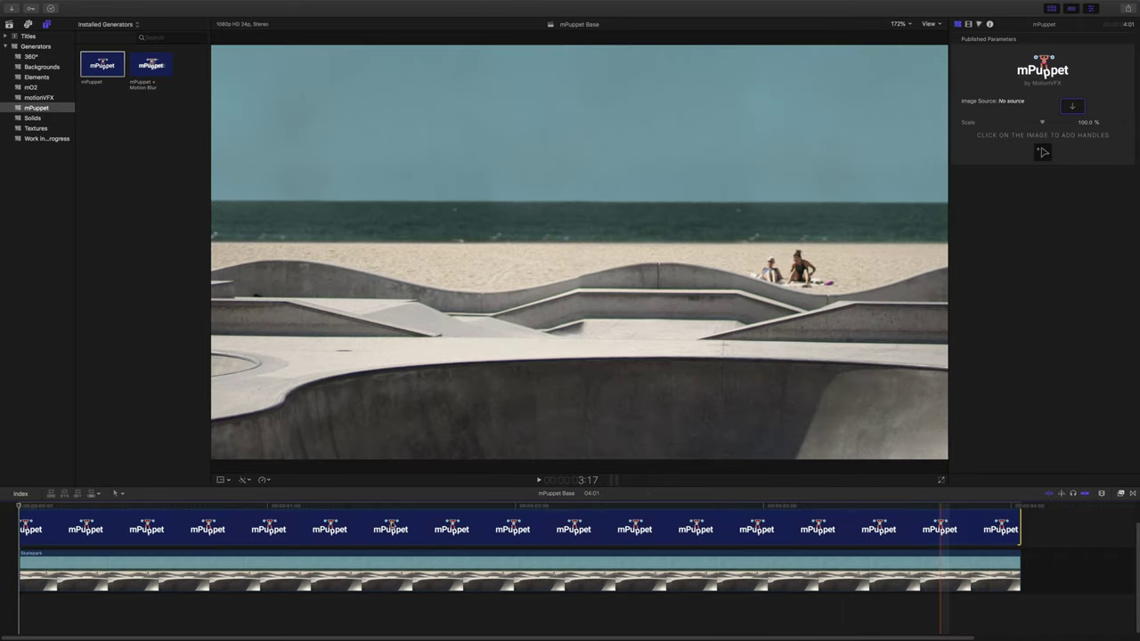
Set the cut-out Skater image as the mPuppet clip's image source and scale it to about 48%.
left_click(290, 549)
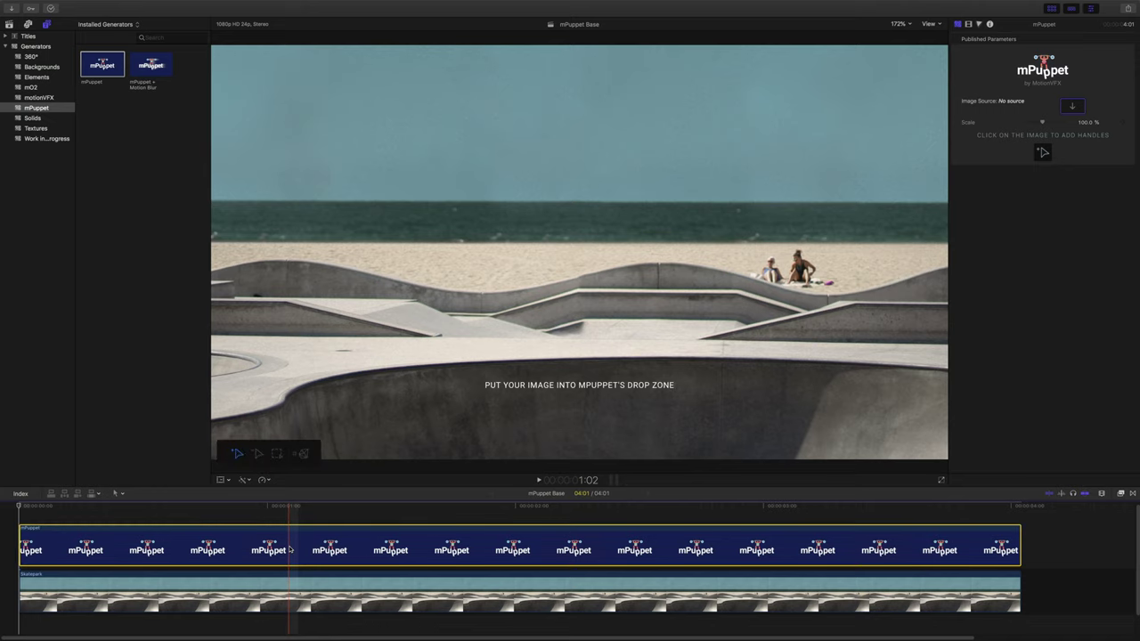
left_click(1073, 106)
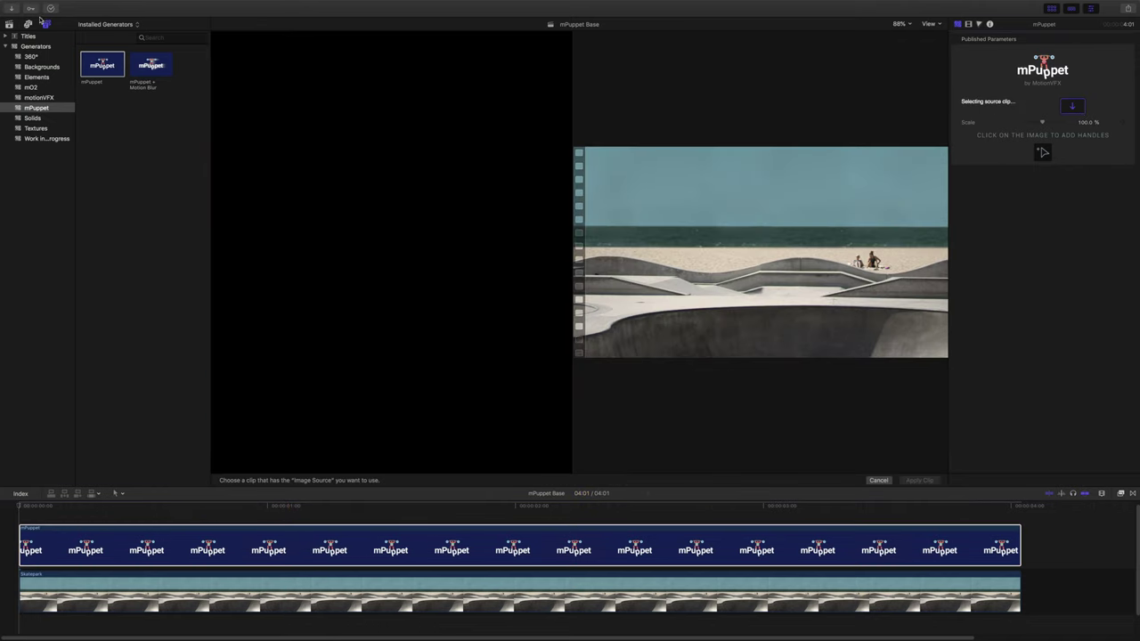
left_click(8, 25)
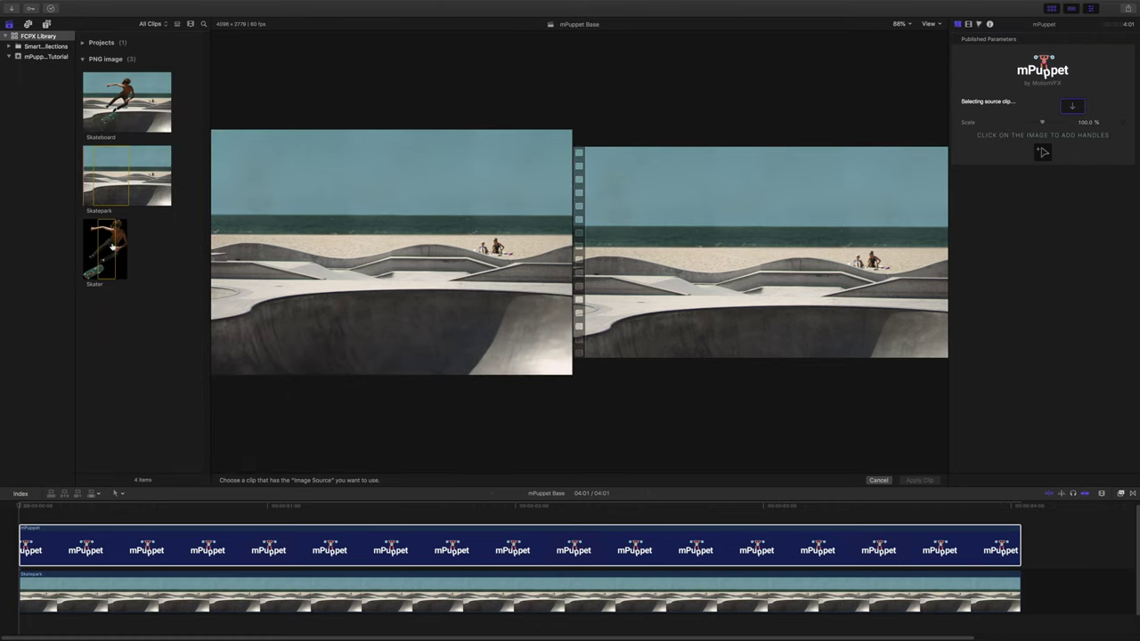
left_click(112, 249)
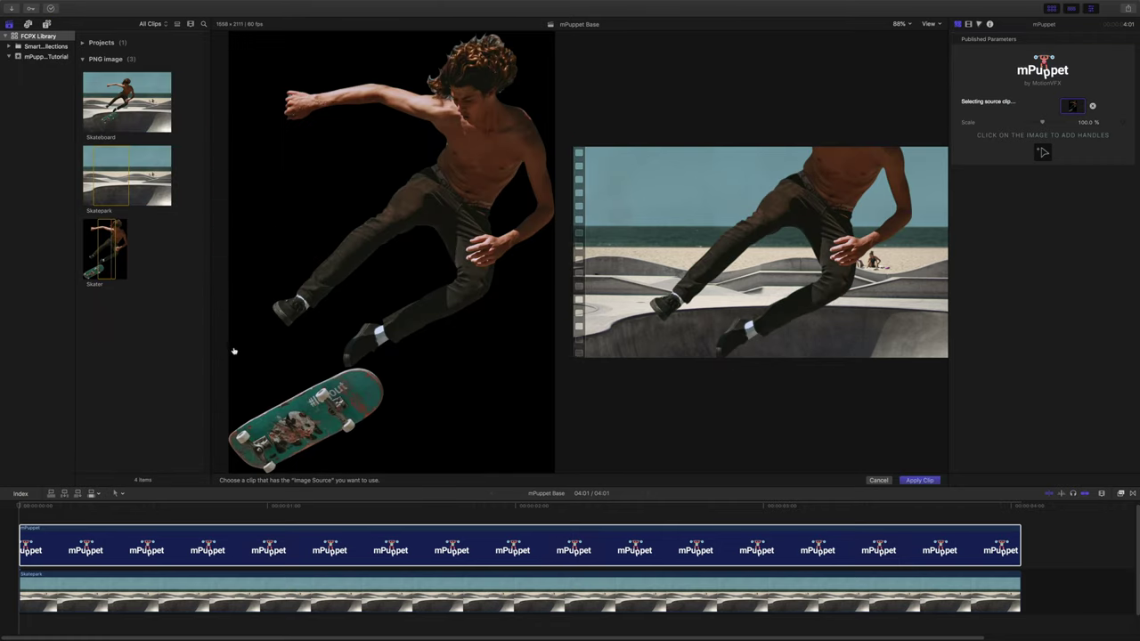
left_click(919, 481)
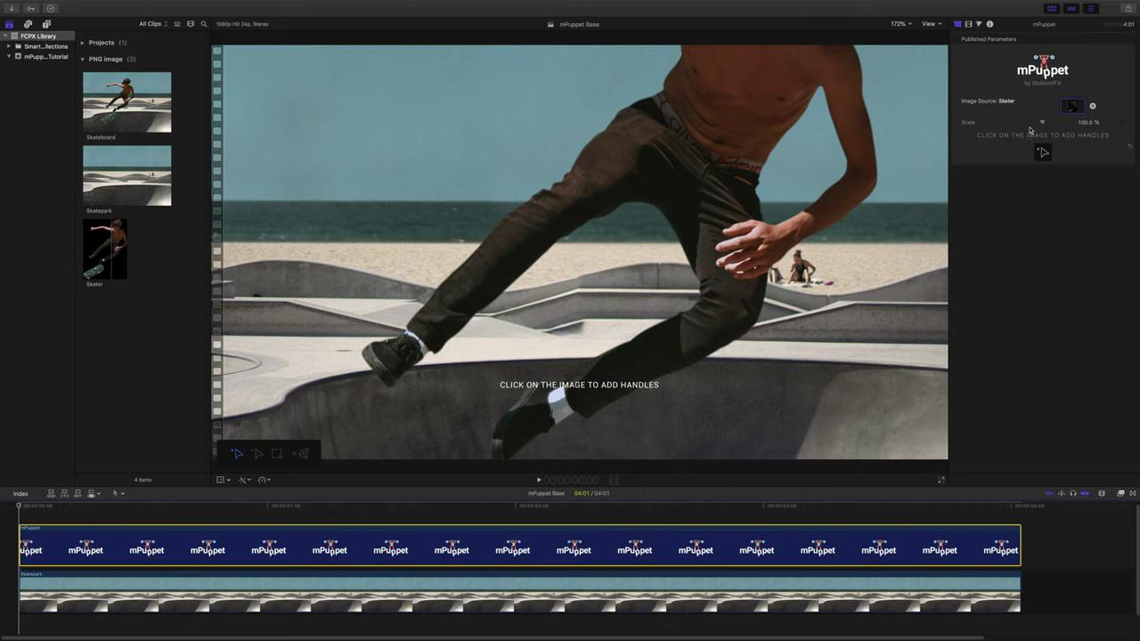
left_click_drag(1042, 124, 1031, 126)
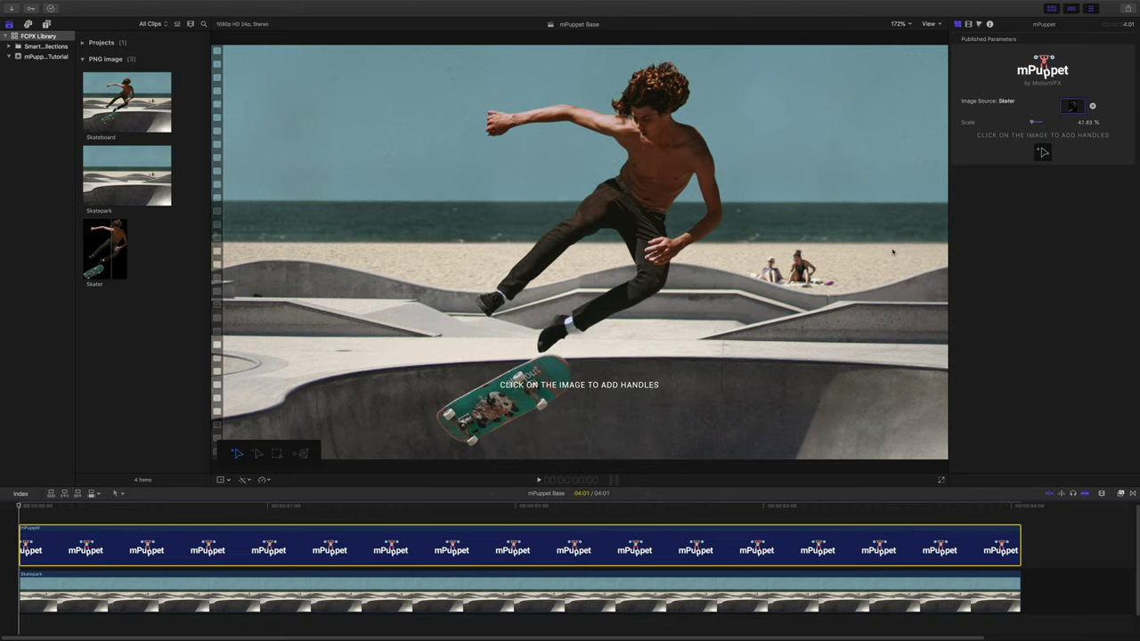
Hide the browser and add ten puppet handles to the skater's shoulders, elbows, outstretched hand, hip, knees and feet.
key("ctrl+super+1")
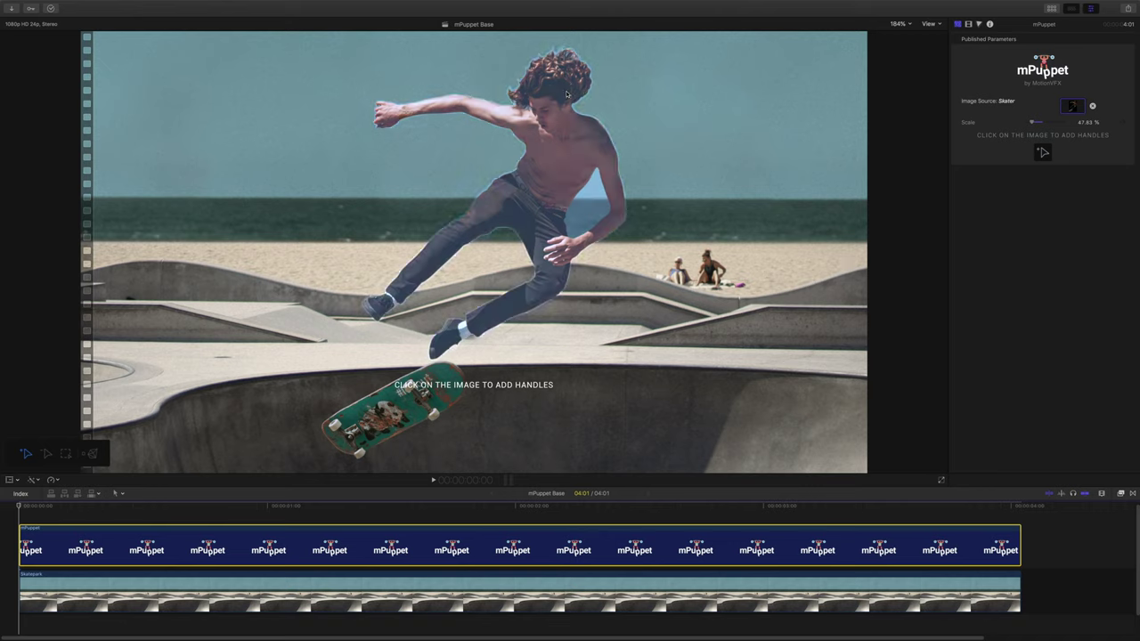
left_click(511, 120)
left_click(442, 103)
left_click(387, 116)
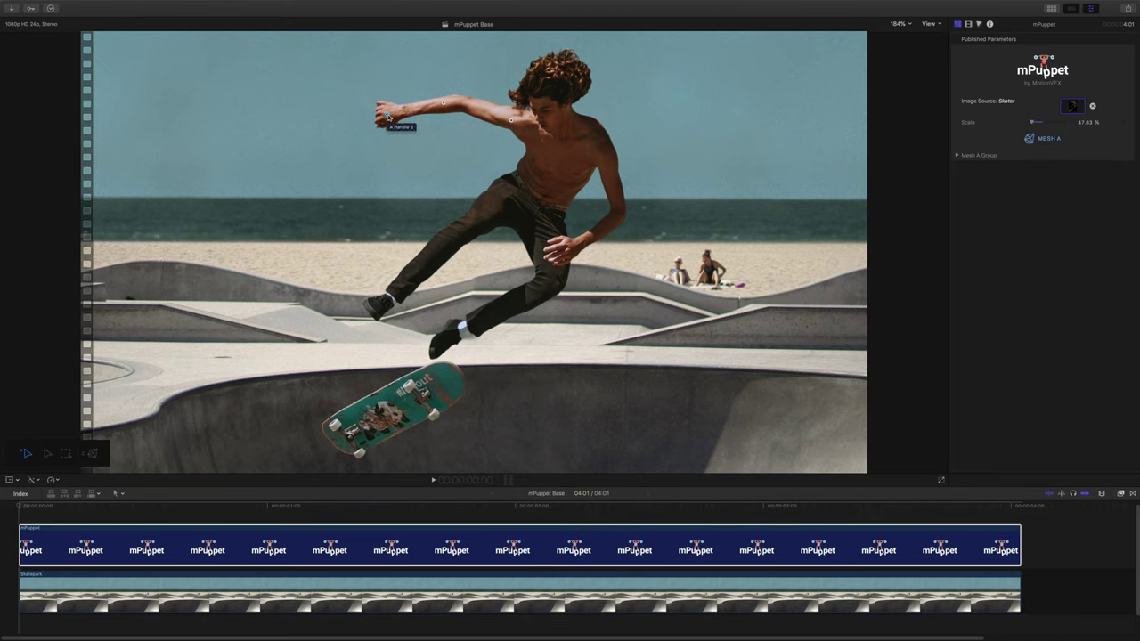
left_click(600, 149)
left_click(620, 215)
left_click(537, 211)
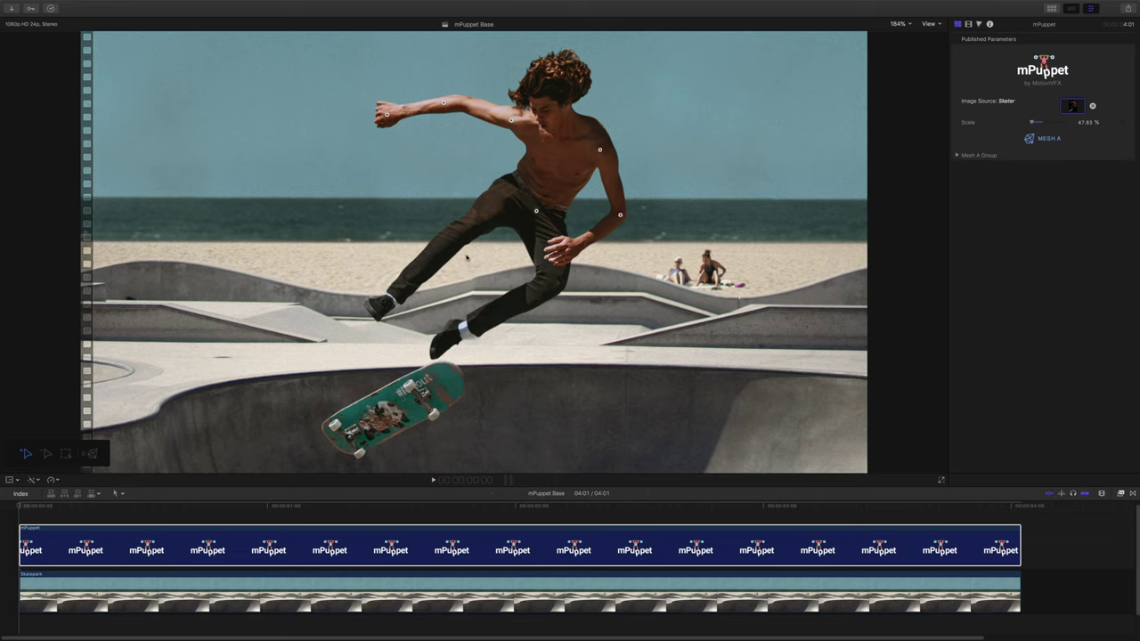
left_click(449, 240)
left_click(389, 304)
left_click(544, 291)
left_click(452, 338)
Shift and rotate all the skater's handles up and to the right, and adjust the rear foot and outstretched arm into a starting pose.
left_click_drag(364, 72, 667, 364)
left_click_drag(544, 189, 561, 175)
left_click_drag(642, 90, 646, 97)
left_click(389, 283)
left_click_drag(404, 290, 421, 297)
left_click_drag(465, 91, 465, 107)
left_click_drag(408, 101, 423, 139)
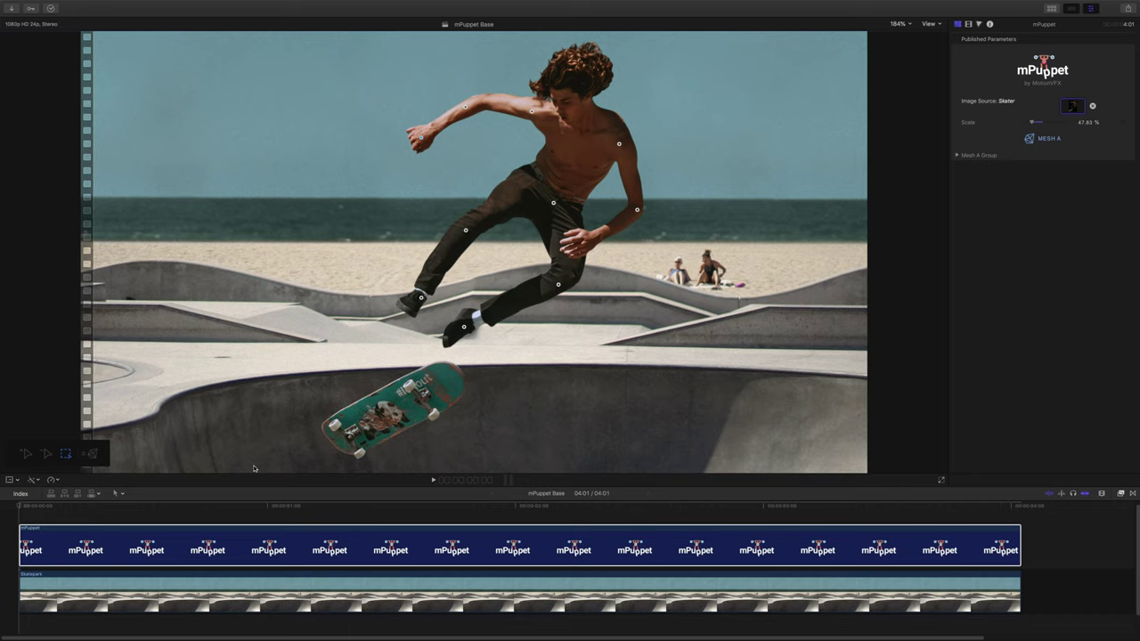
Keyframe all Mesh A handles at the start of the clip to record the starting pose.
left_click_drag(204, 507, 24, 501)
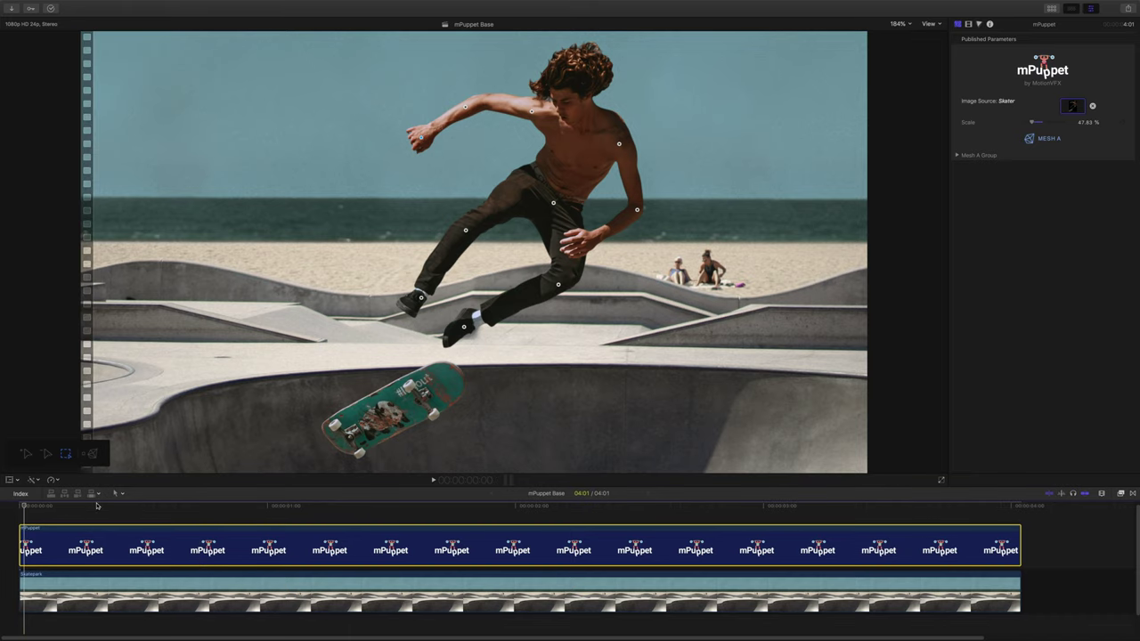
left_click(958, 156)
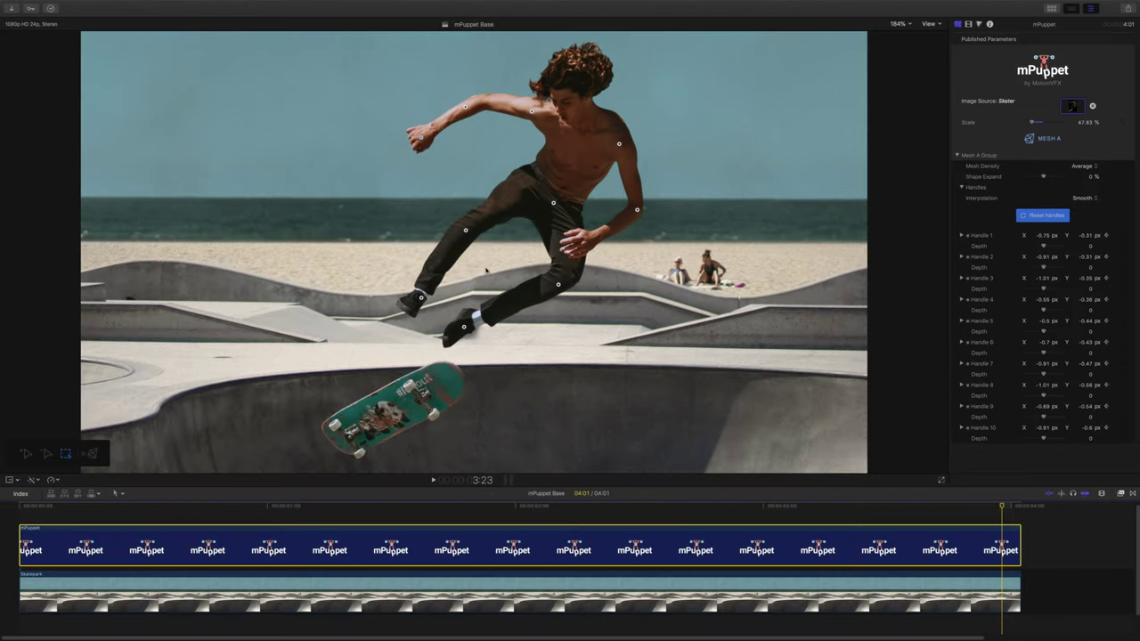
At 3:23, shift and rotate all the skater's handles down and to the left, adjust the arm and legs into an end pose, and scrub through the motion.
left_click_drag(396, 64, 668, 372)
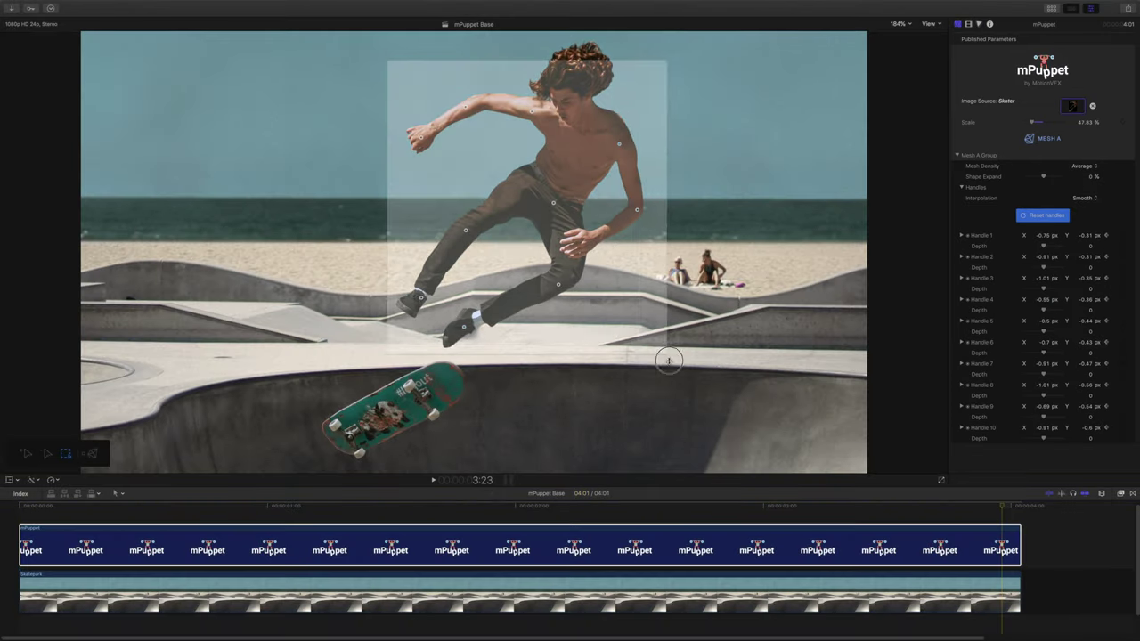
left_click_drag(648, 100, 595, 148)
left_click_drag(390, 114, 521, 122)
left_click_drag(438, 242, 446, 236)
left_click_drag(387, 305, 395, 296)
left_click_drag(429, 331, 434, 318)
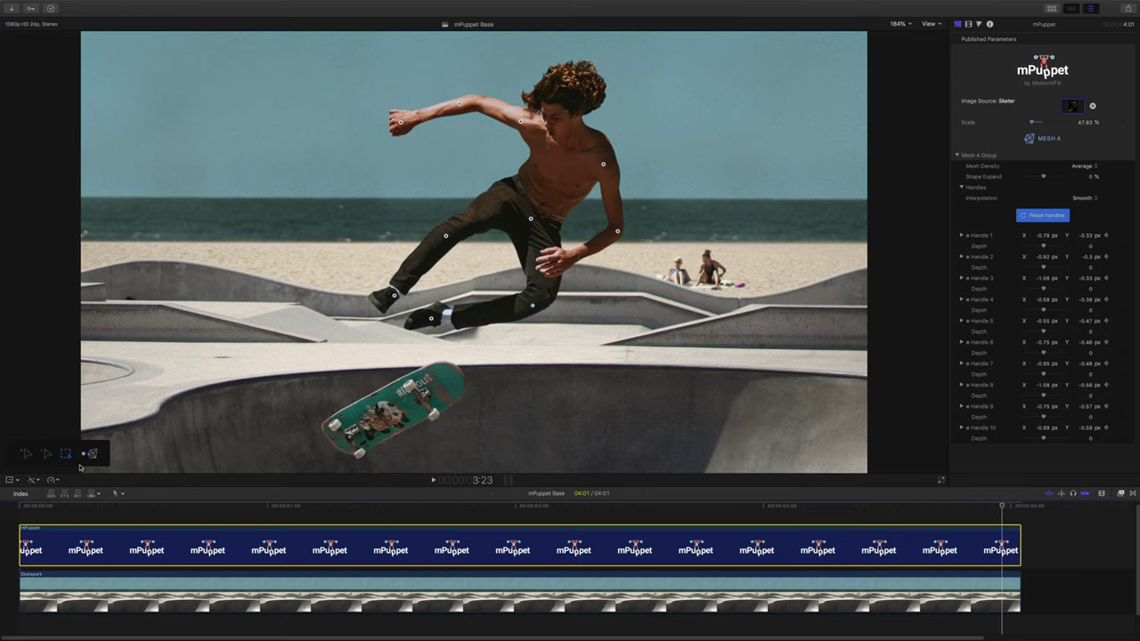
left_click_drag(44, 507, 348, 542)
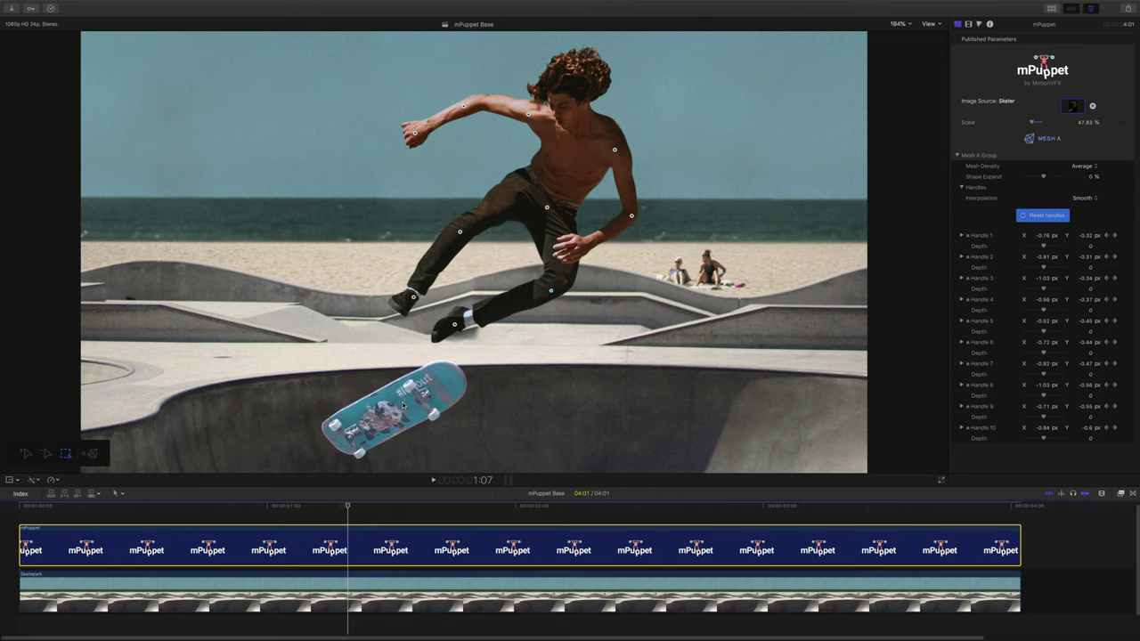
Add two handles to the skateboard as a second mesh and keyframe both at the start of the clip.
left_click(25, 454)
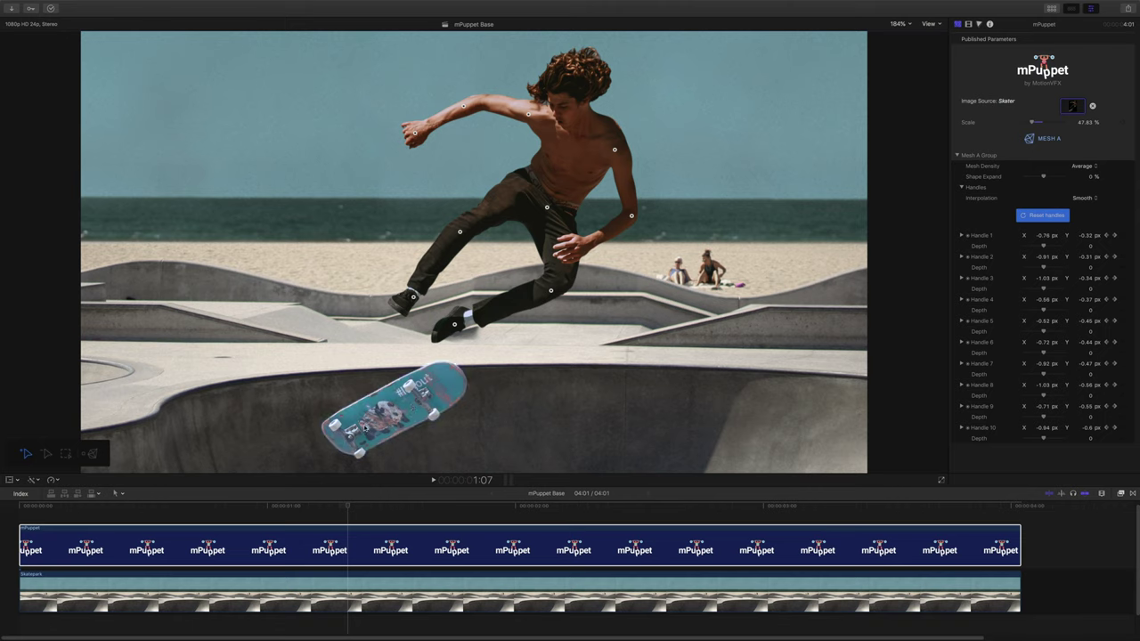
left_click(431, 392)
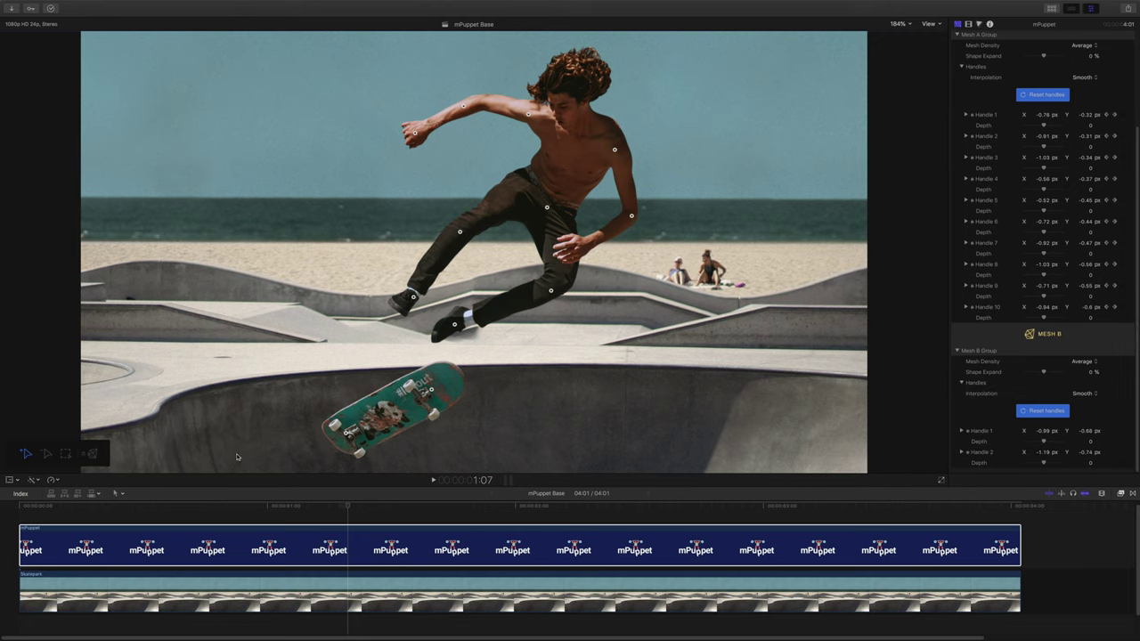
left_click_drag(114, 504, 26, 504)
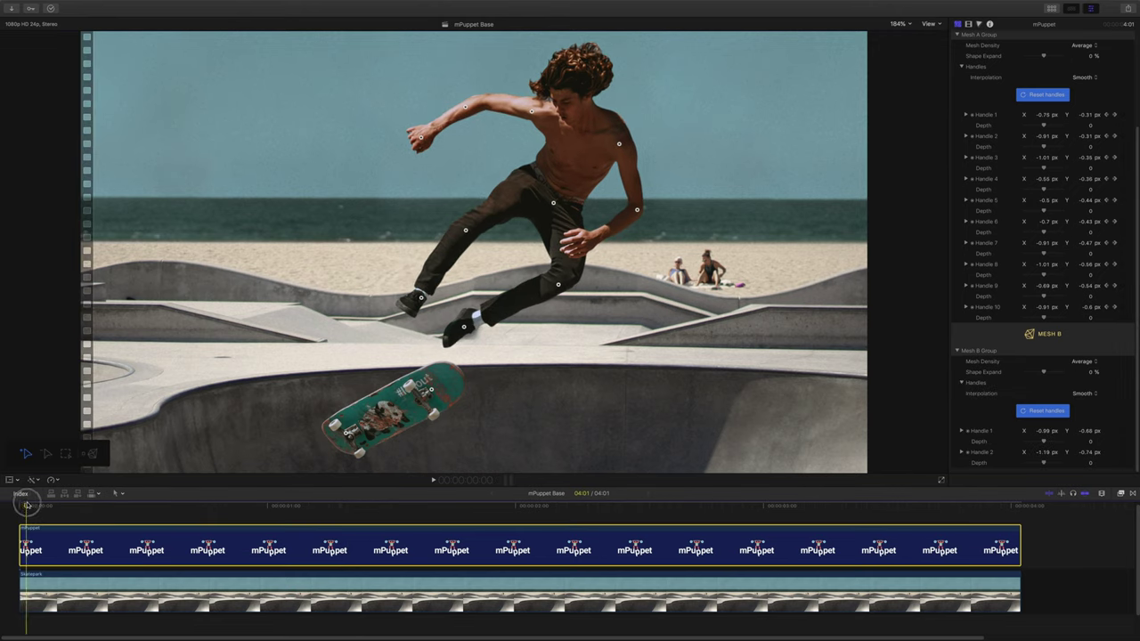
left_click(1123, 432)
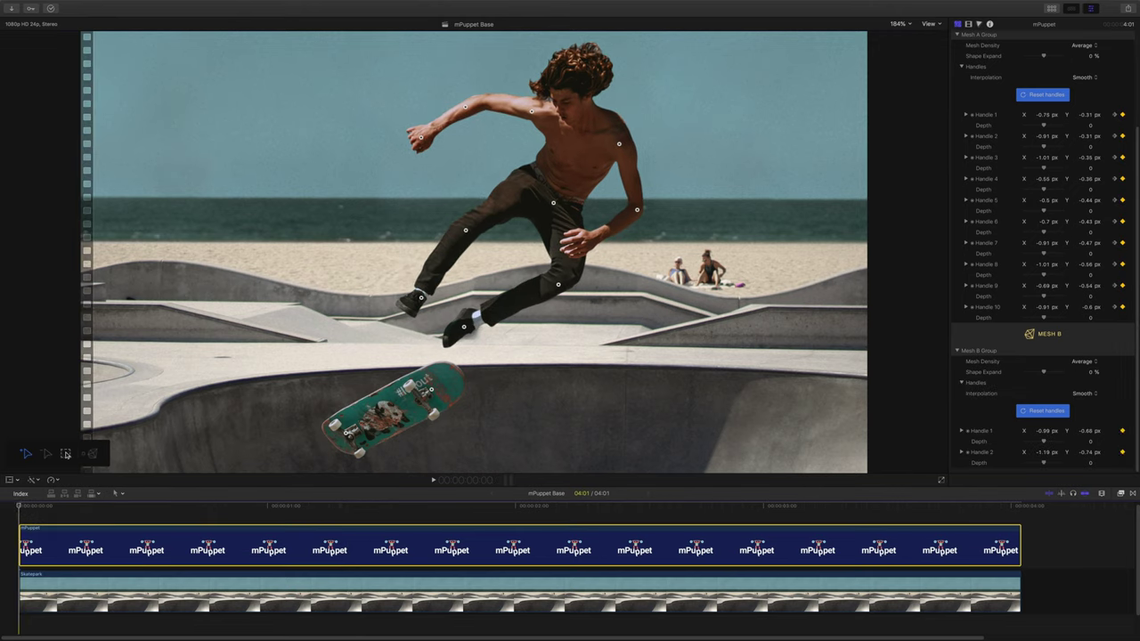
Select both skateboard handles and rotate the board slightly clockwise to a flatter angle near the end of the clip.
left_click(66, 454)
left_click_drag(303, 371, 444, 475)
mouse_move(412, 417)
left_mouse_down()
mouse_move(401, 418)
mouse_move(436, 392)
mouse_move(402, 401)
left_mouse_up()
left_click(993, 508)
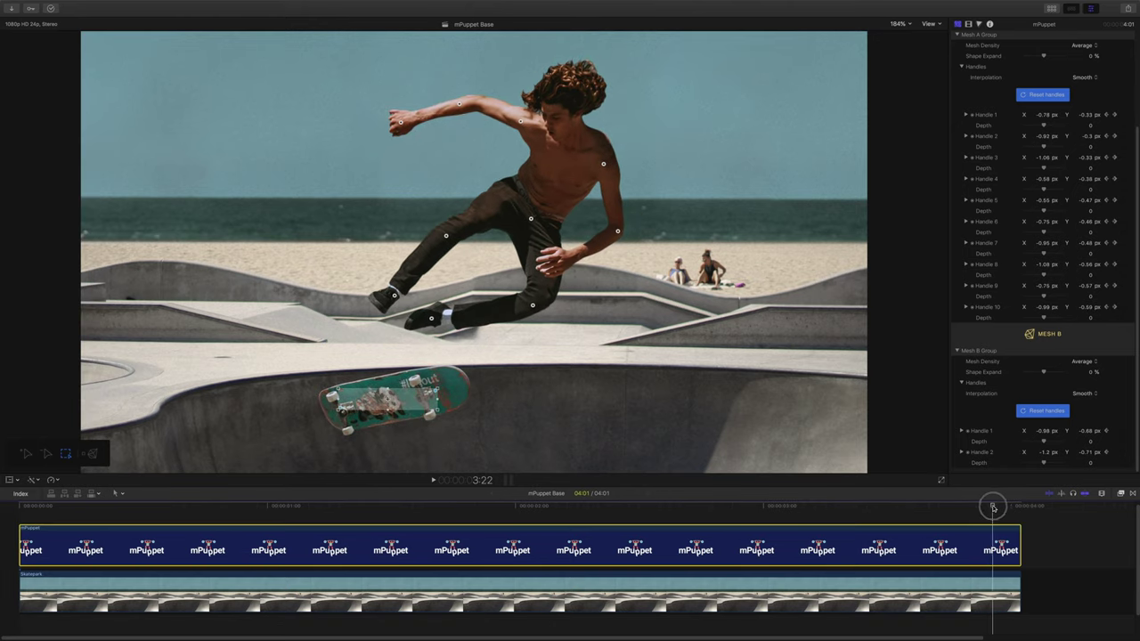
left_click_drag(409, 401, 429, 409)
Play the animation from near the start of the timeline to review the skater and skateboard motion.
left_click(32, 529)
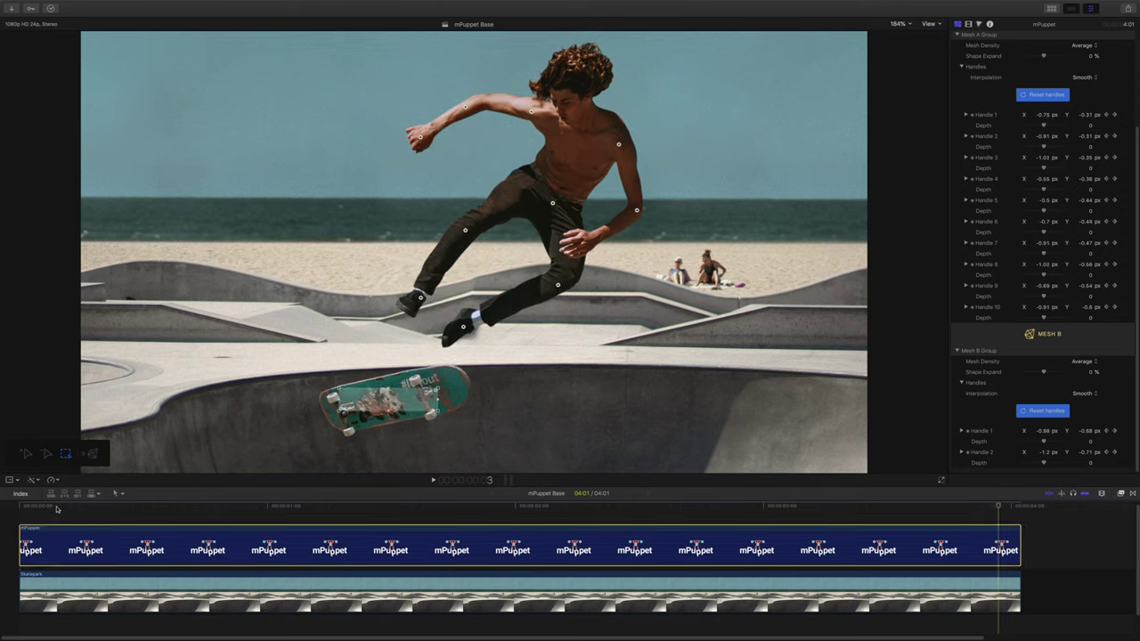
left_click(31, 583)
key("space")
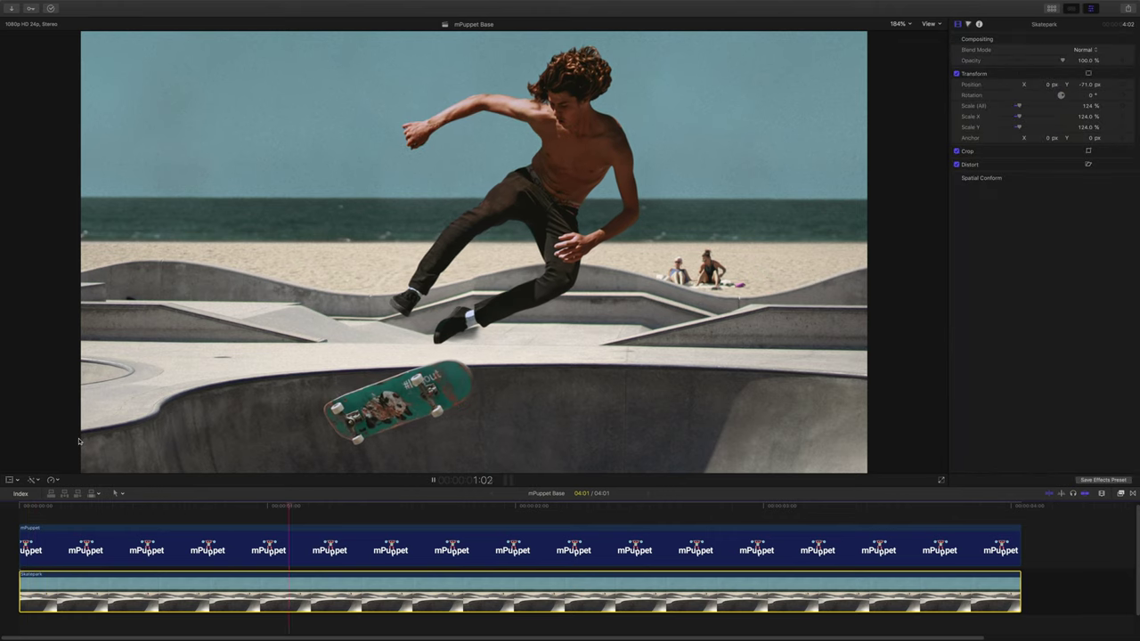